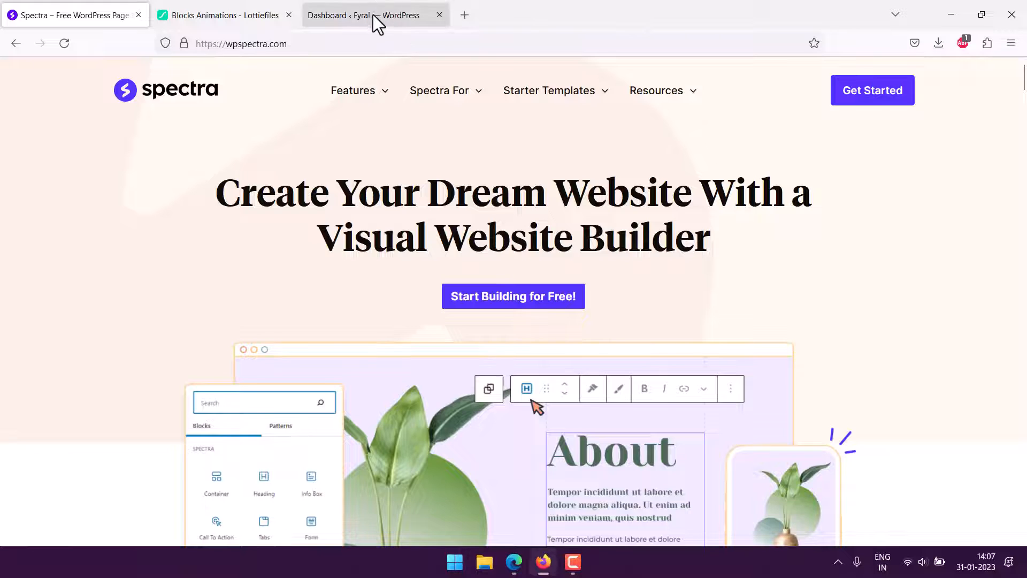
- Search the WordPress plugin directory for "spectra" and open the Spectra plugin's settings page
{"action": "mouse_move", "coordinate": [37, 374]}
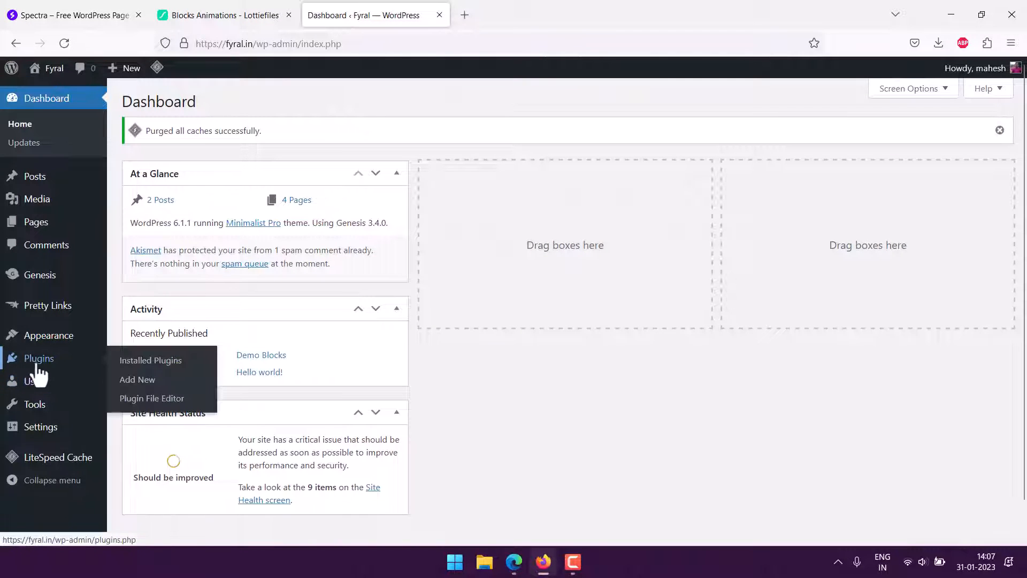
{"action": "left_click", "coordinate": [127, 380]}
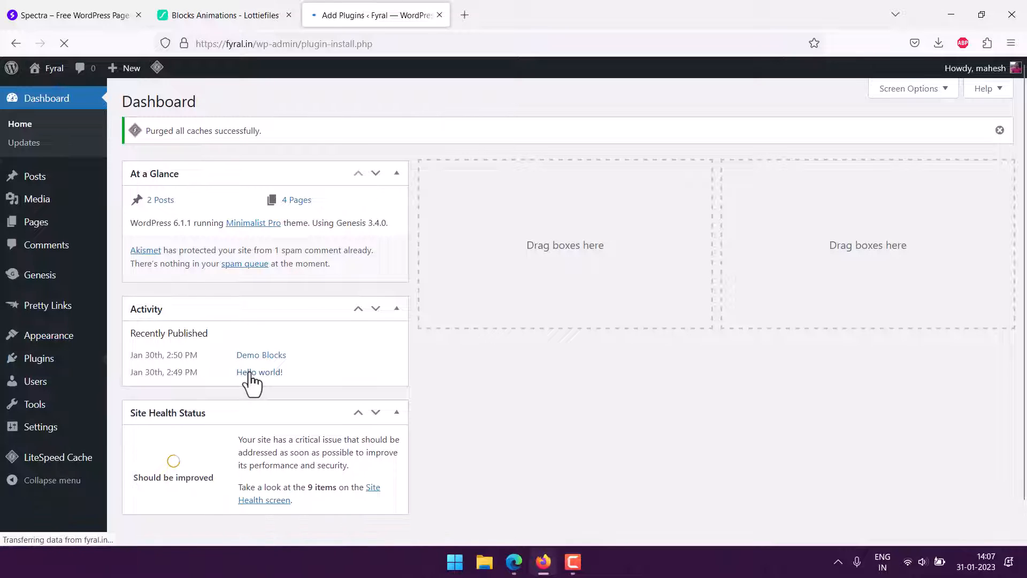
{"action": "type", "text": "spectra"}
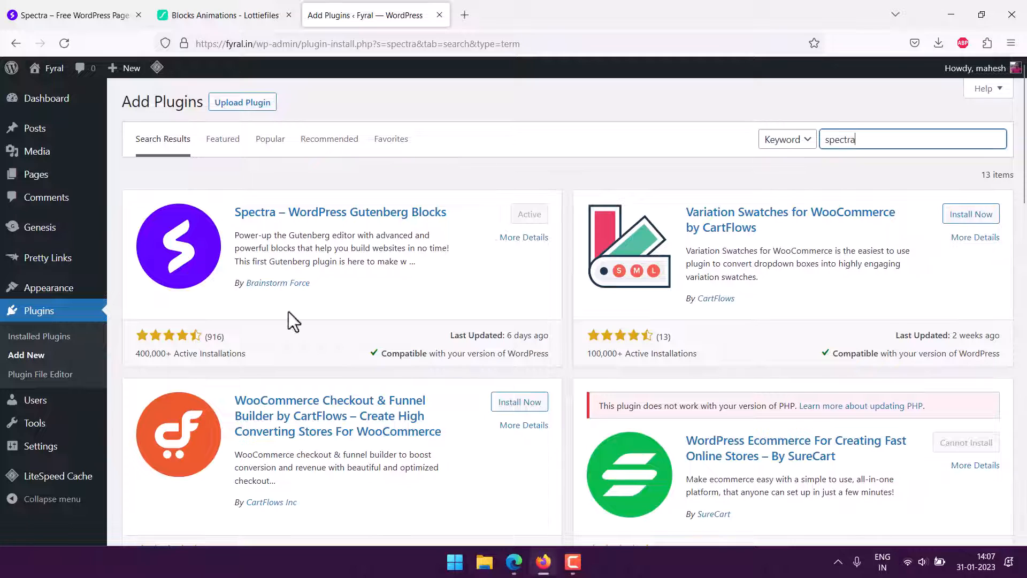
{"action": "mouse_move", "coordinate": [37, 448]}
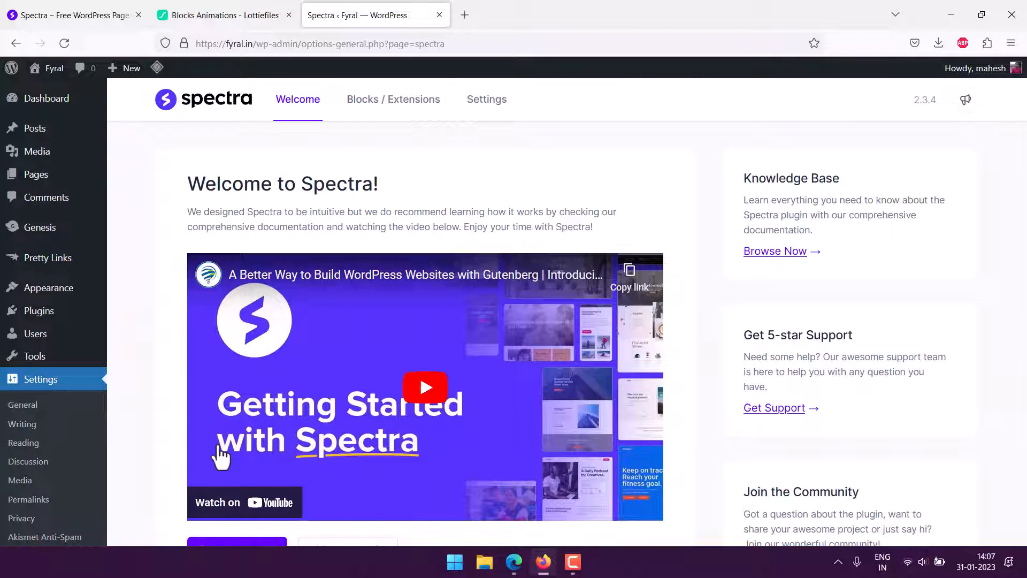
- Open the existing Sample page for editing from the list of all pages
{"action": "mouse_move", "coordinate": [49, 179]}
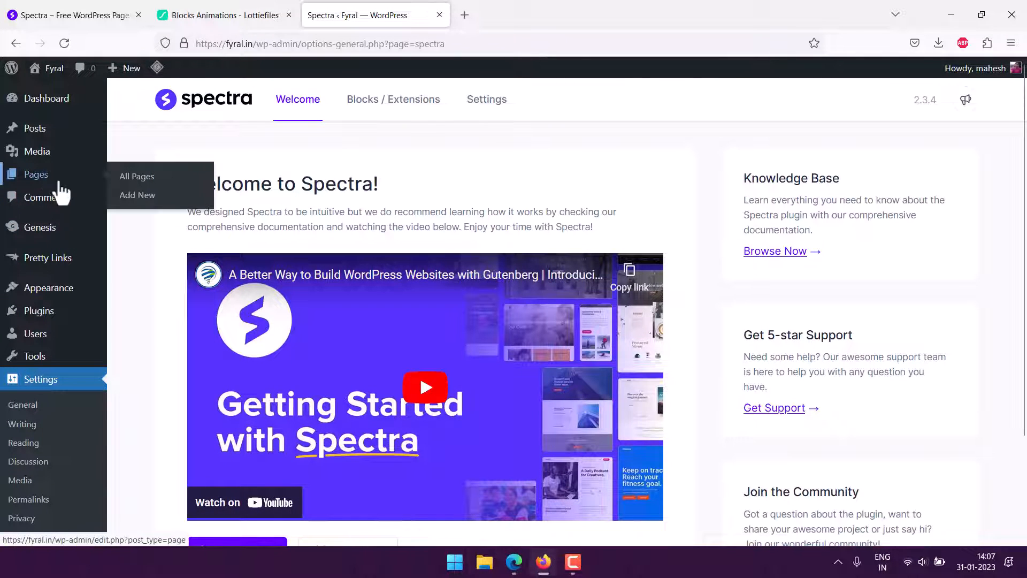
{"action": "left_click", "coordinate": [138, 177]}
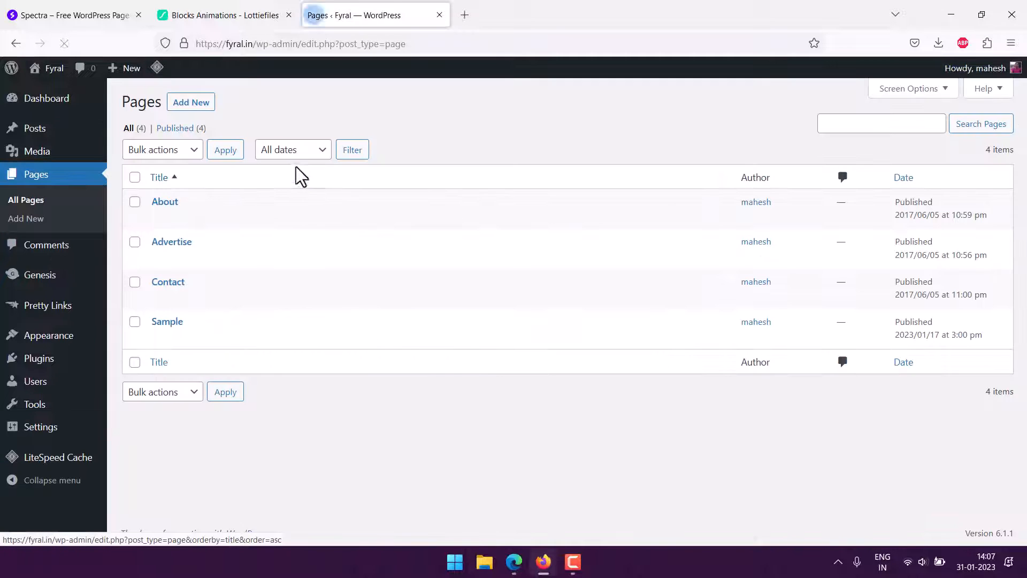
{"action": "left_click", "coordinate": [159, 338]}
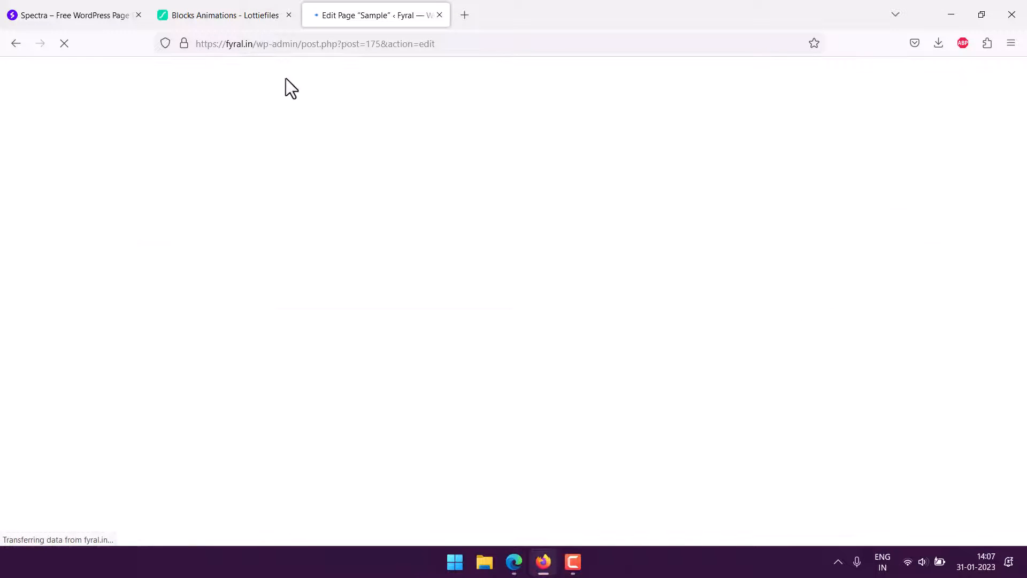
- Browse the Blocks Animations collection on LottieFiles and preview the Blockchain Analysis and Blockchain Blocks animations
{"action": "left_click", "coordinate": [227, 18]}
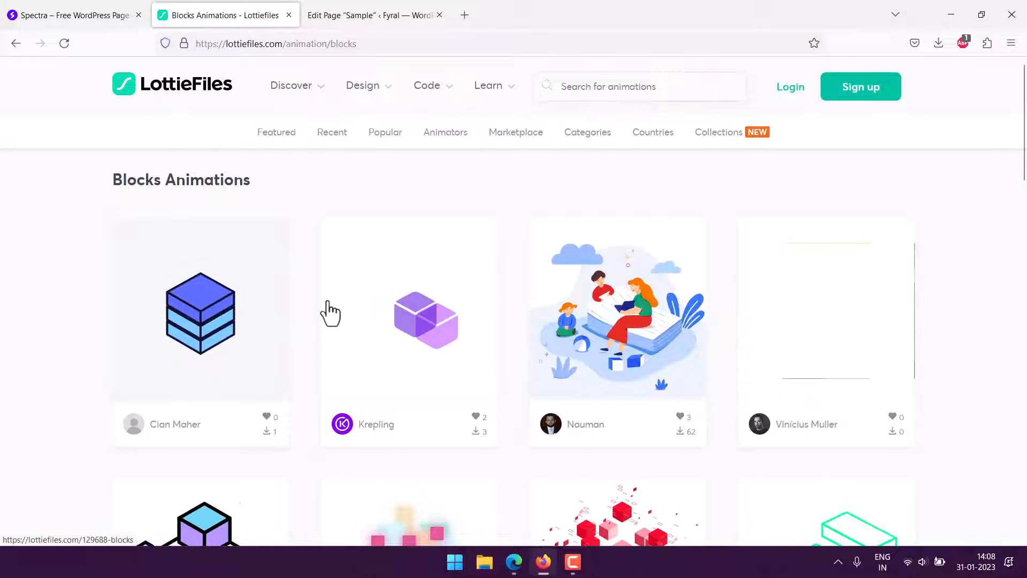
{"action": "scroll", "coordinate": [22, 235], "scroll_direction": "down", "scroll_amount": 5}
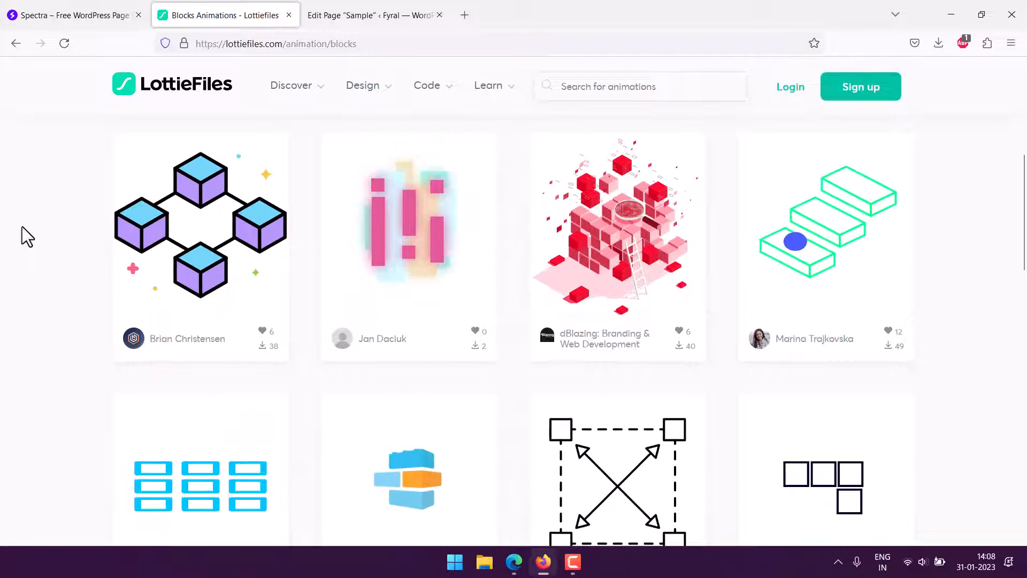
{"action": "left_click", "coordinate": [183, 200]}
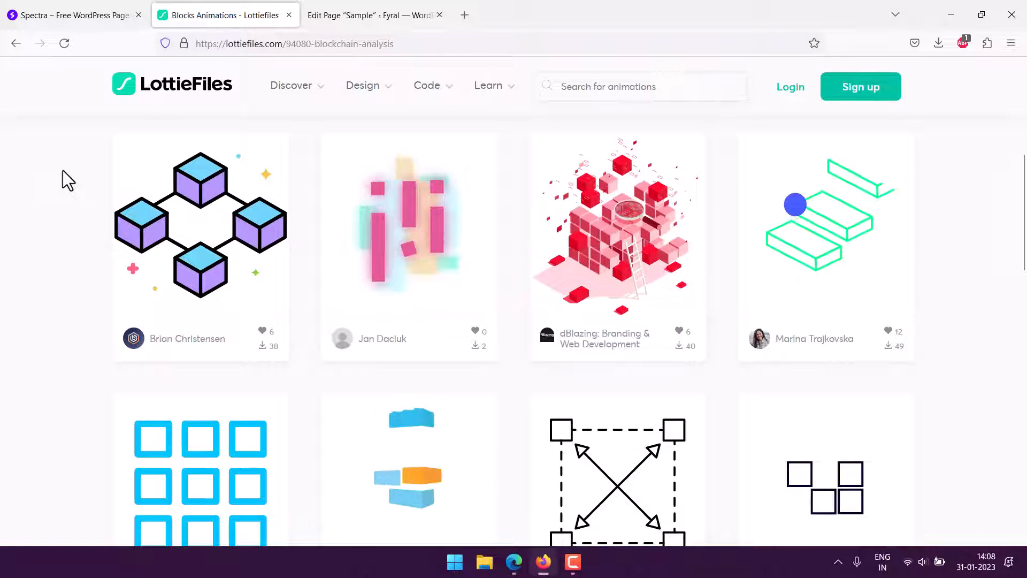
{"action": "left_click", "coordinate": [596, 209]}
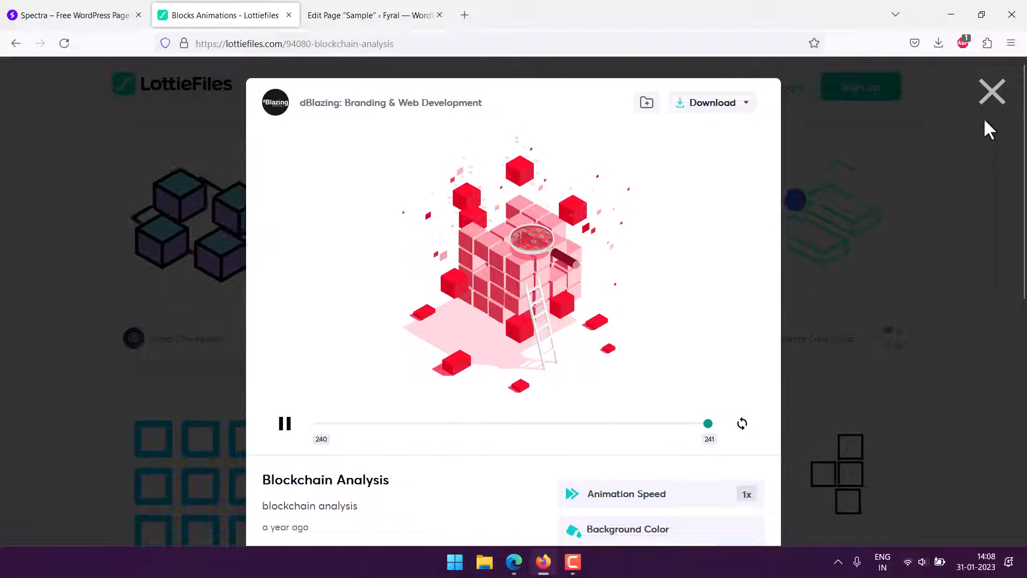
{"action": "left_click", "coordinate": [999, 98]}
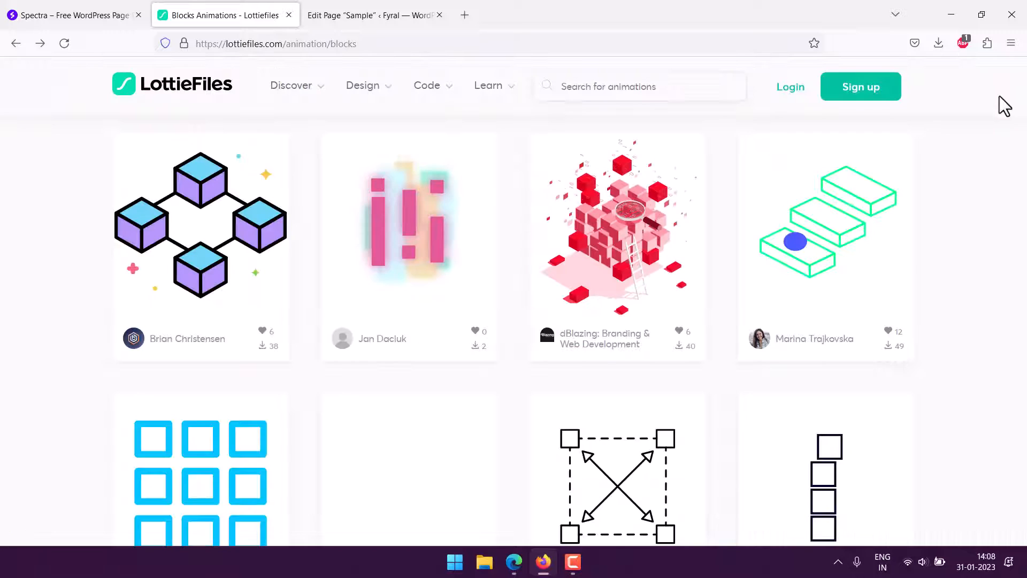
{"action": "left_click", "coordinate": [218, 224]}
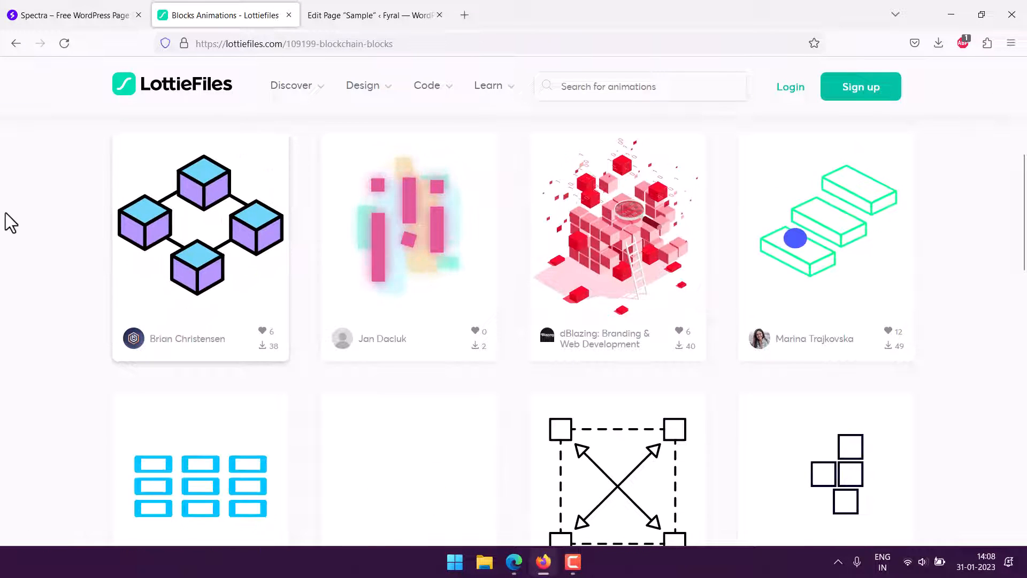
{"action": "left_click", "coordinate": [198, 215]}
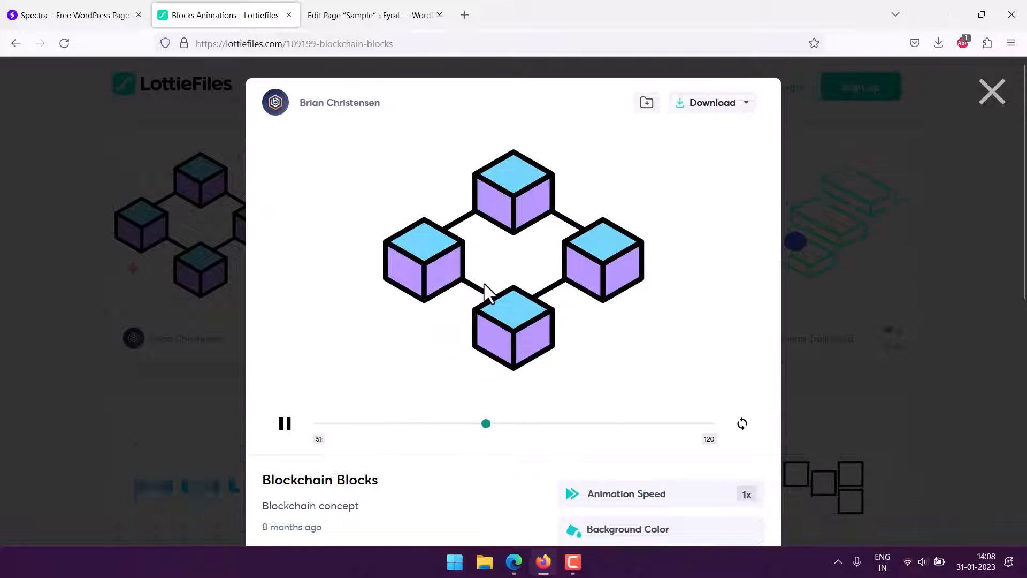
- Return to the Sample page editor and remove the How To block near the end of the page
{"action": "left_click", "coordinate": [378, 14]}
{"action": "scroll", "coordinate": [457, 245], "scroll_direction": "down", "scroll_amount": 15}
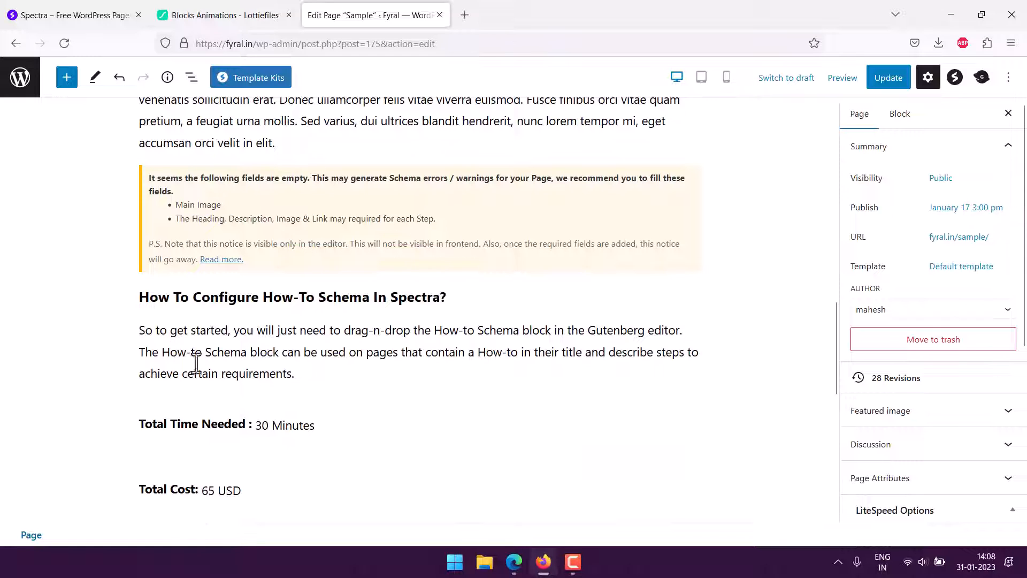
{"action": "left_click", "coordinate": [198, 359]}
{"action": "left_click", "coordinate": [374, 141]}
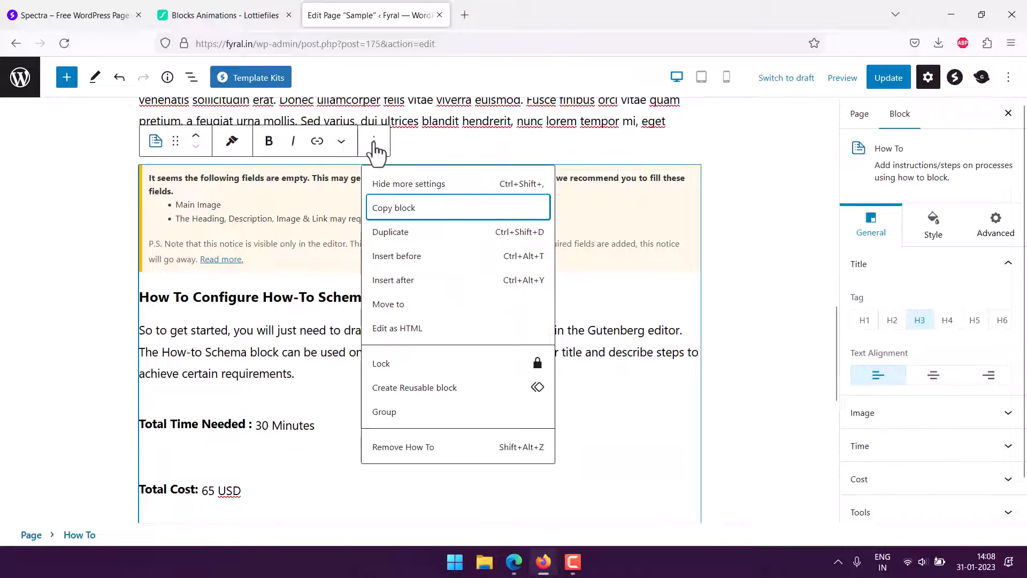
{"action": "left_click", "coordinate": [420, 448]}
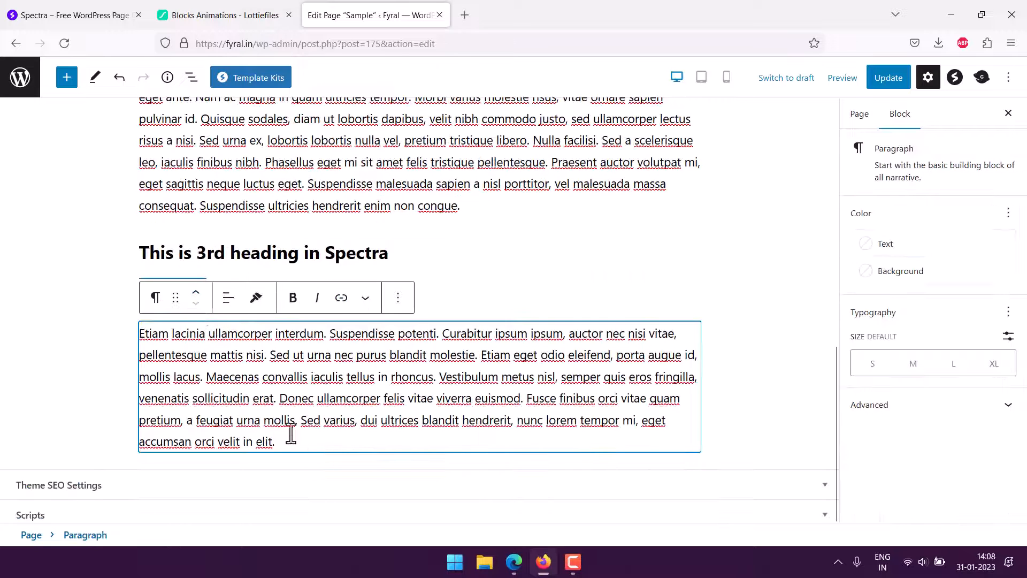
- Add a Spectra Lottie Animation block below the last paragraph of the Sample page
{"action": "key", "text": "Return"}
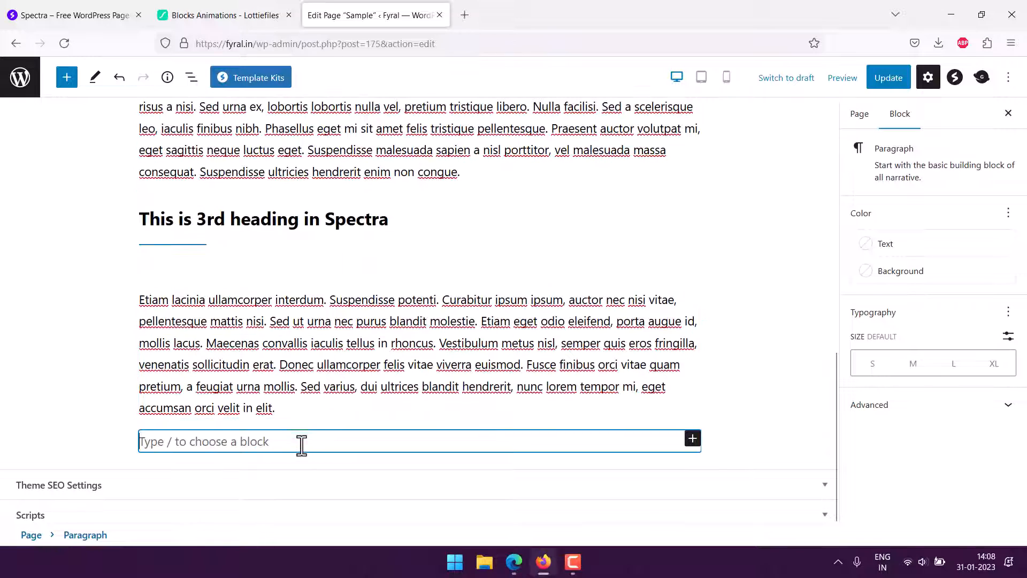
{"action": "left_click", "coordinate": [693, 439]}
{"action": "left_click", "coordinate": [783, 411]}
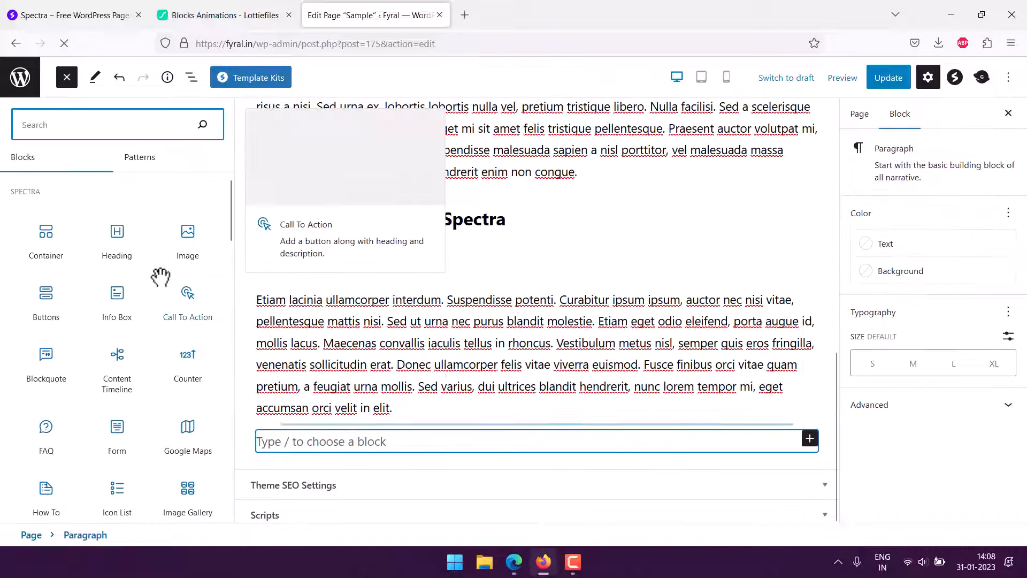
{"action": "scroll", "coordinate": [201, 259], "scroll_direction": "down", "scroll_amount": 6}
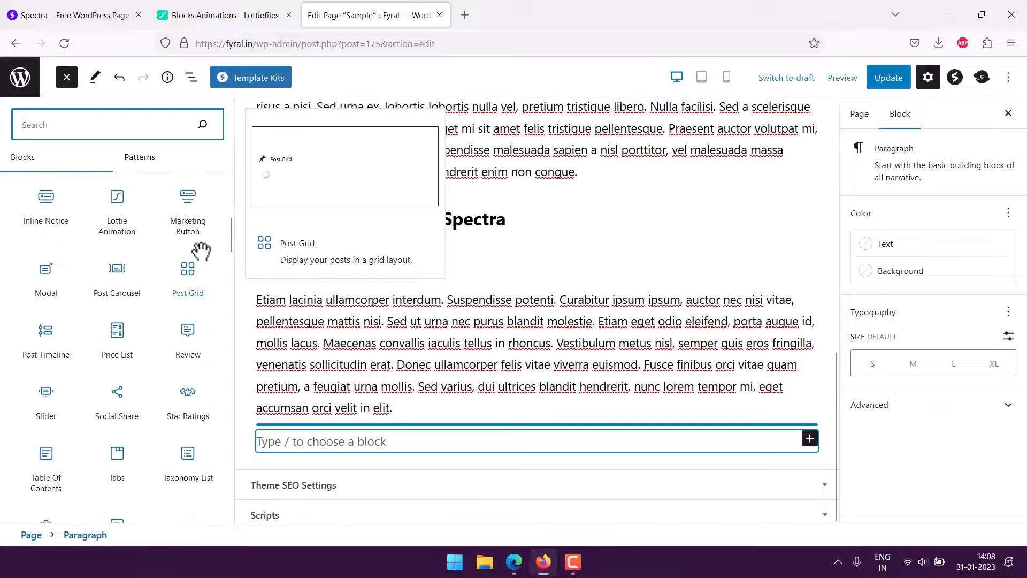
{"action": "left_click", "coordinate": [121, 228]}
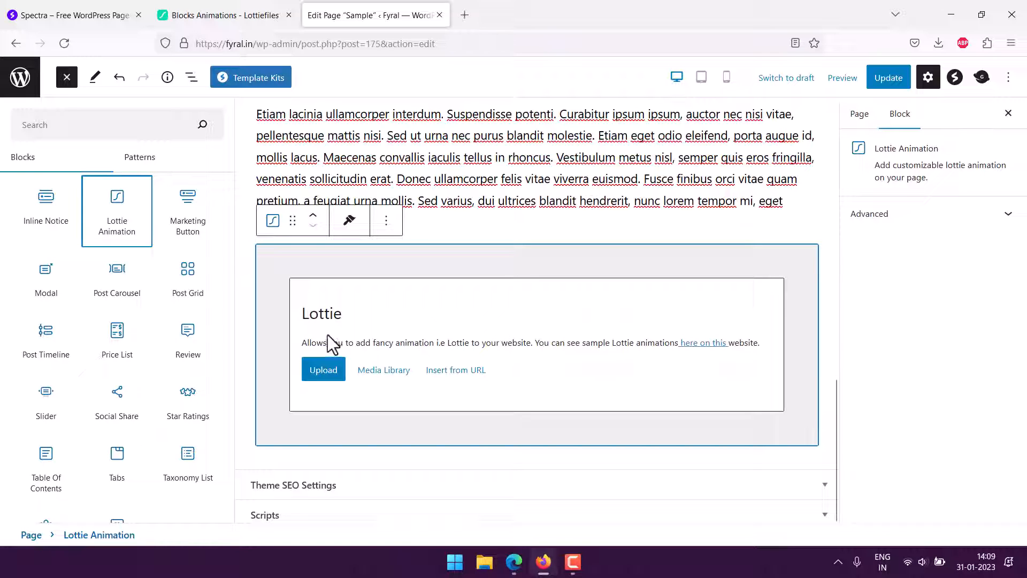
- Try to download the Blockchain Blocks animation from LottieFiles, then dismiss the account sign-up request
{"action": "left_click", "coordinate": [238, 14]}
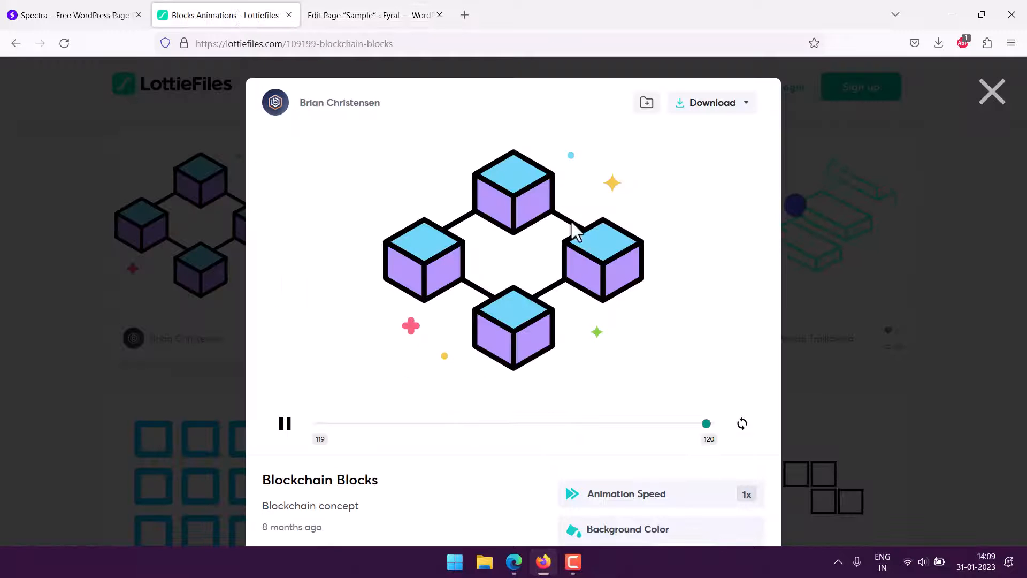
{"action": "left_click", "coordinate": [745, 105]}
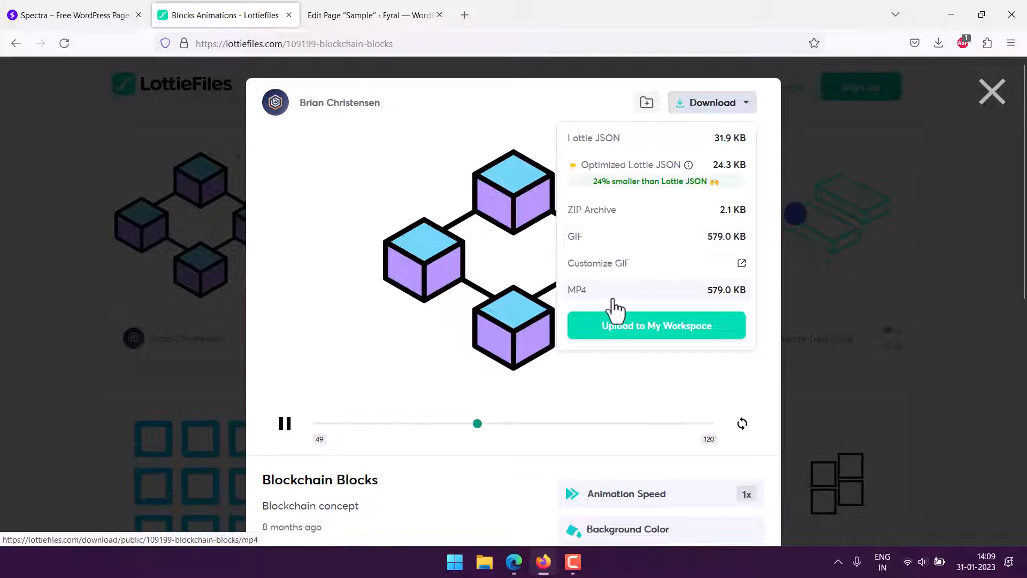
{"action": "key", "text": "alt+Left"}
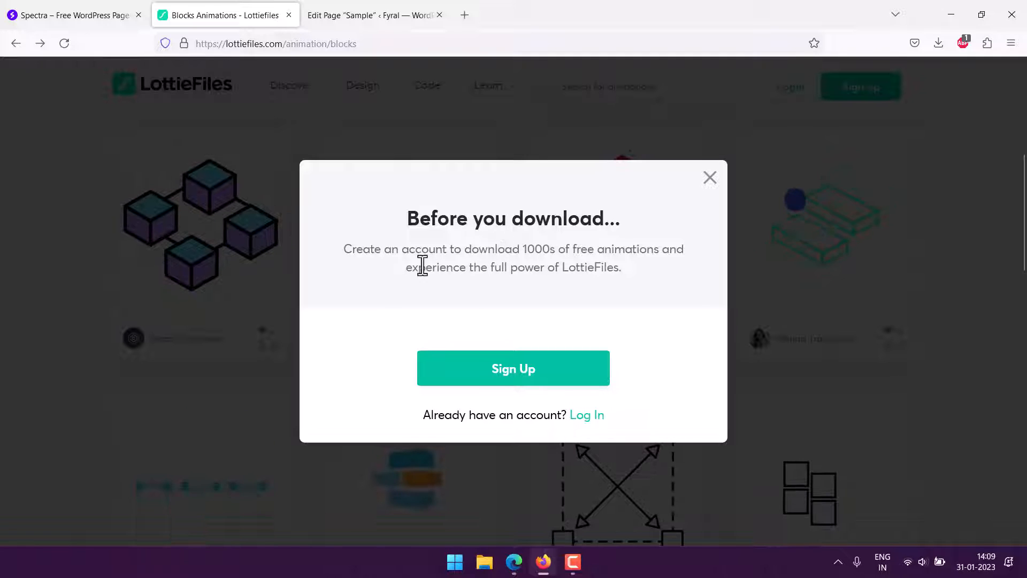
{"action": "triple_click", "coordinate": [634, 274]}
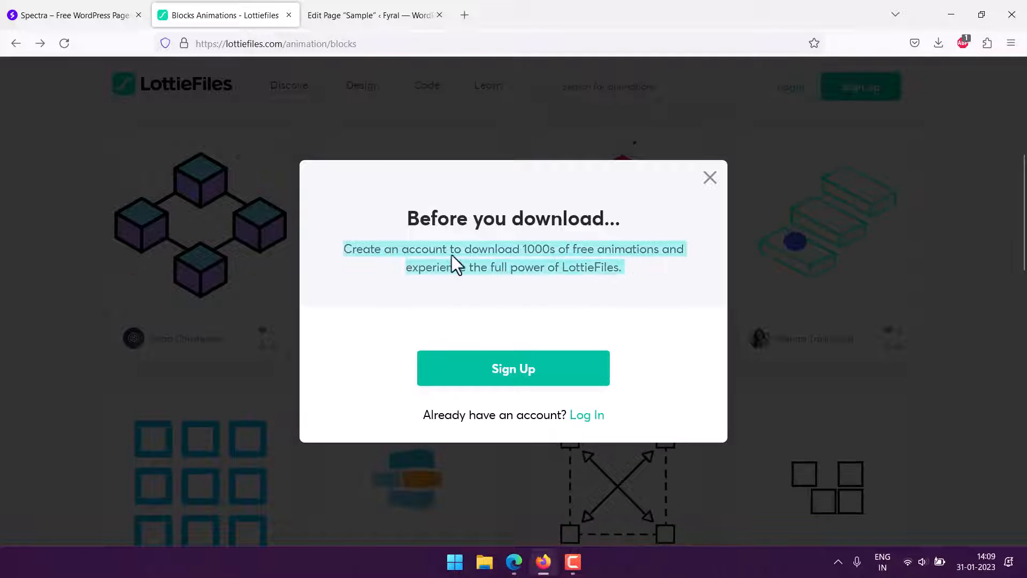
{"action": "left_click", "coordinate": [387, 237]}
{"action": "left_click_drag", "start_coordinate": [387, 237], "coordinate": [580, 330]}
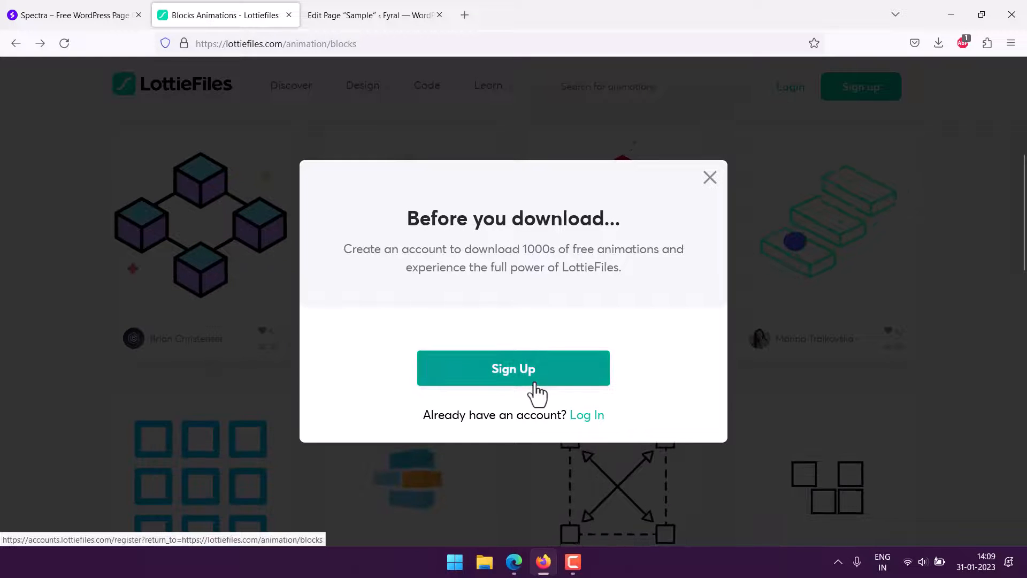
{"action": "left_click", "coordinate": [709, 179]}
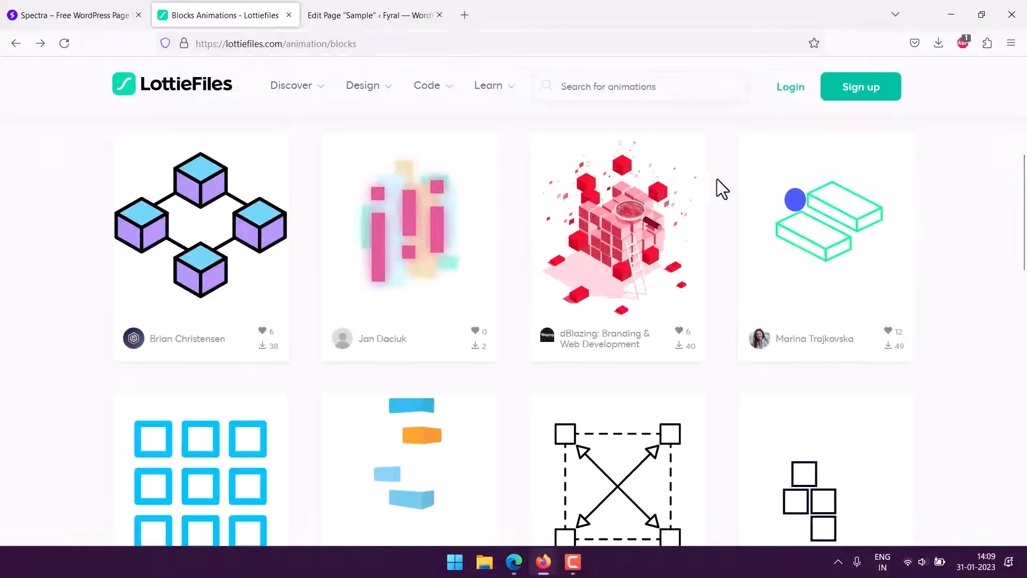
- Reopen the Blockchain Blocks animation on LottieFiles and review its available download formats
{"action": "left_click", "coordinate": [185, 199]}
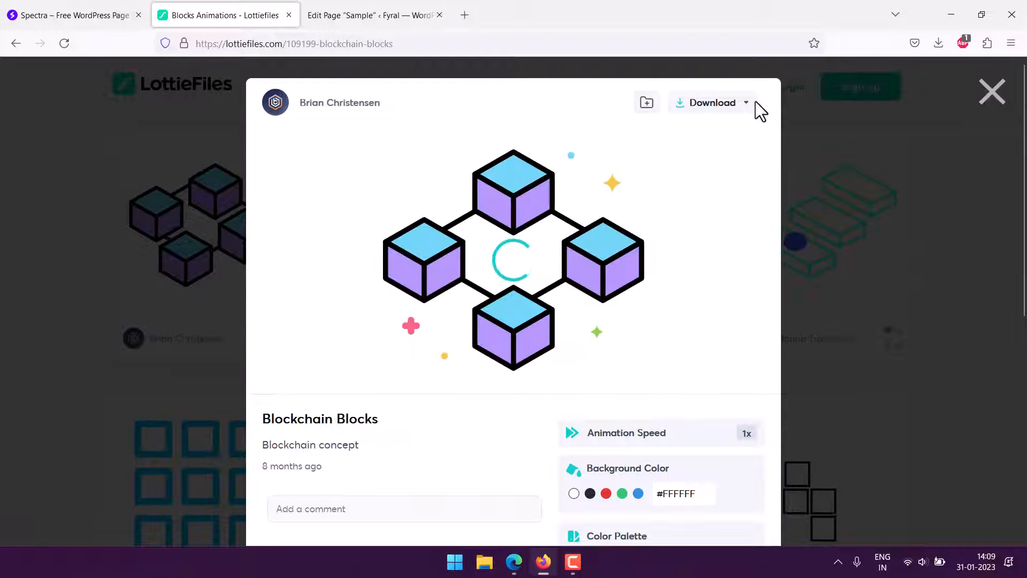
{"action": "left_click", "coordinate": [747, 105]}
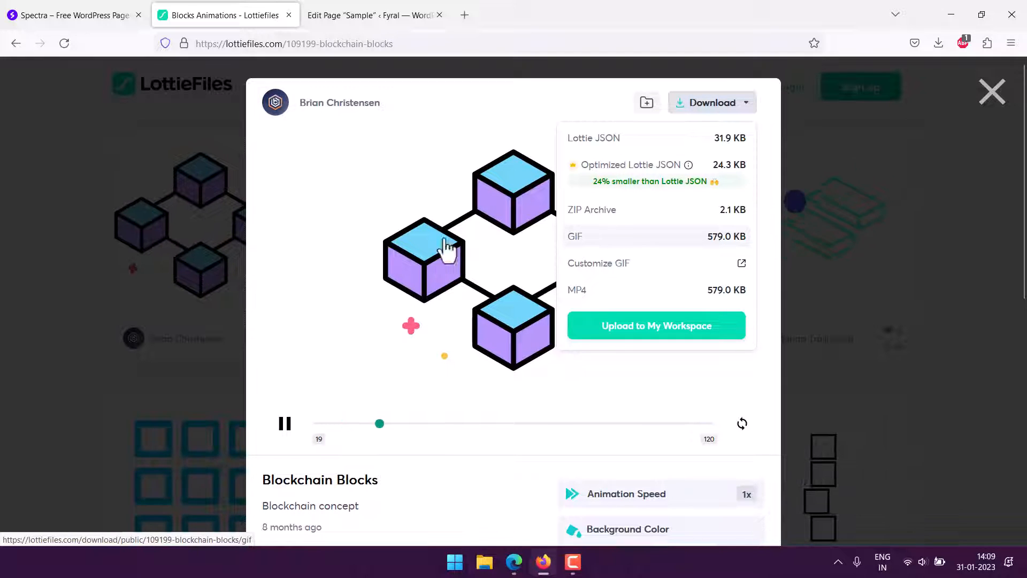
{"action": "left_click", "coordinate": [232, 214]}
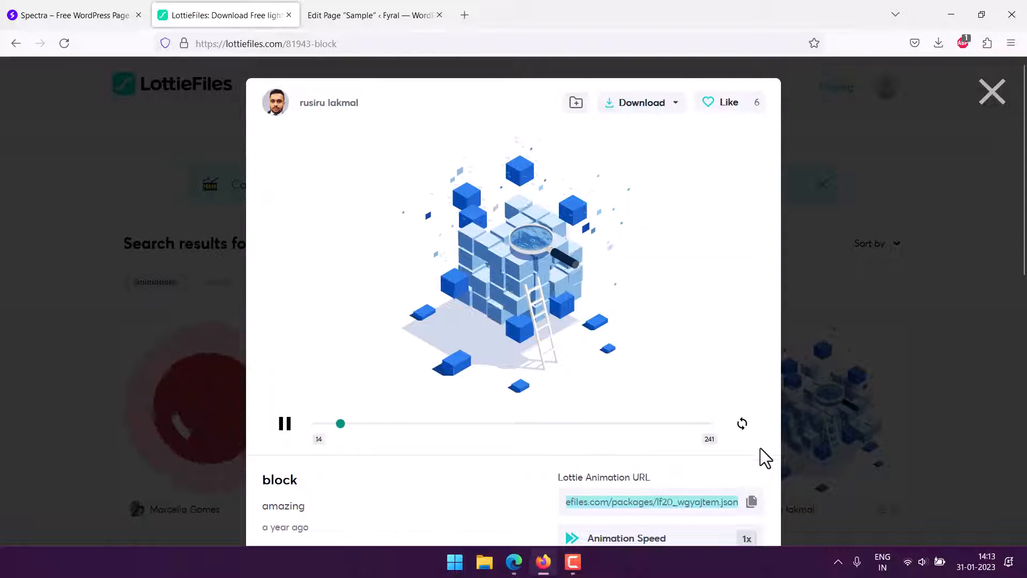
- Copy the "block" animation's Lottie URL ending in lf20_wgyajtem.json and insert it by URL into the Sample page's Lottie block
{"action": "left_click", "coordinate": [751, 503]}
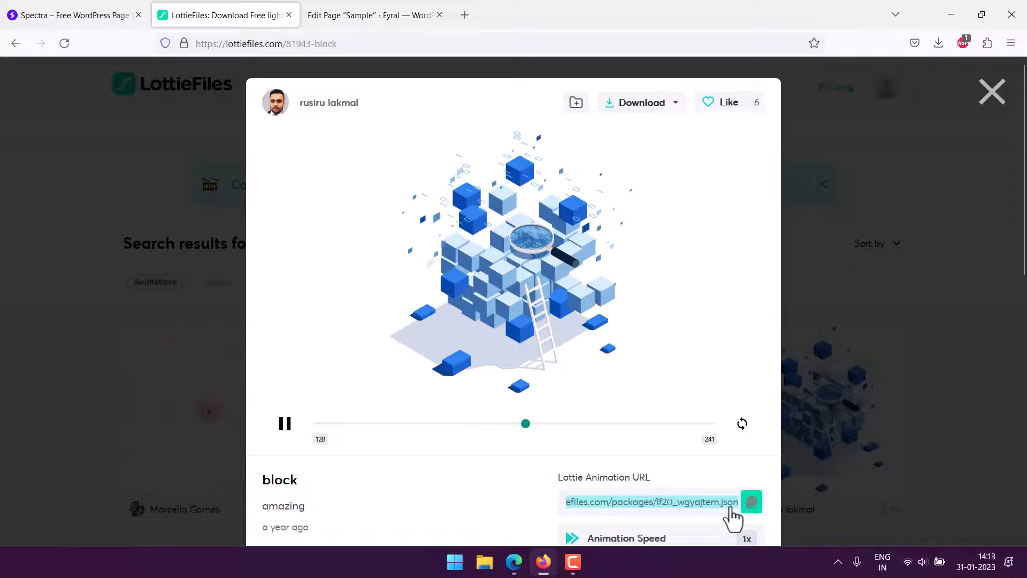
{"action": "left_click", "coordinate": [376, 19]}
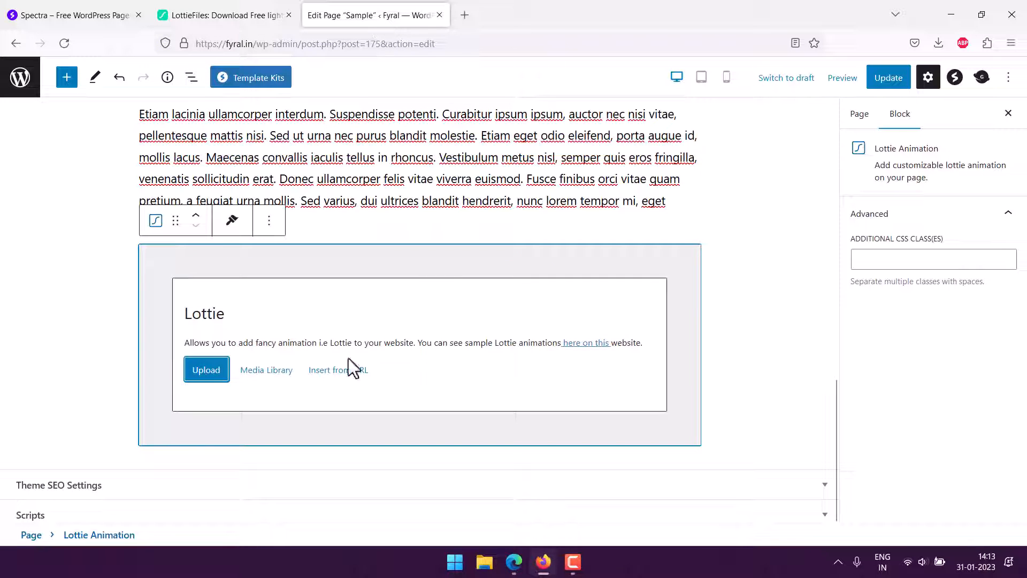
{"action": "left_click", "coordinate": [342, 374]}
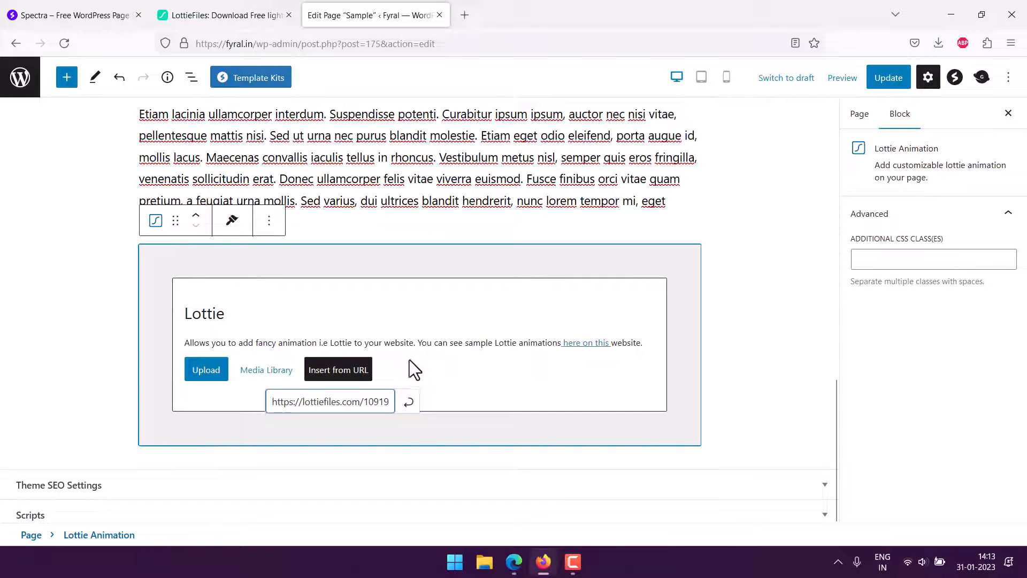
{"action": "triple_click", "coordinate": [293, 400]}
{"action": "key", "text": "ctrl+v"}
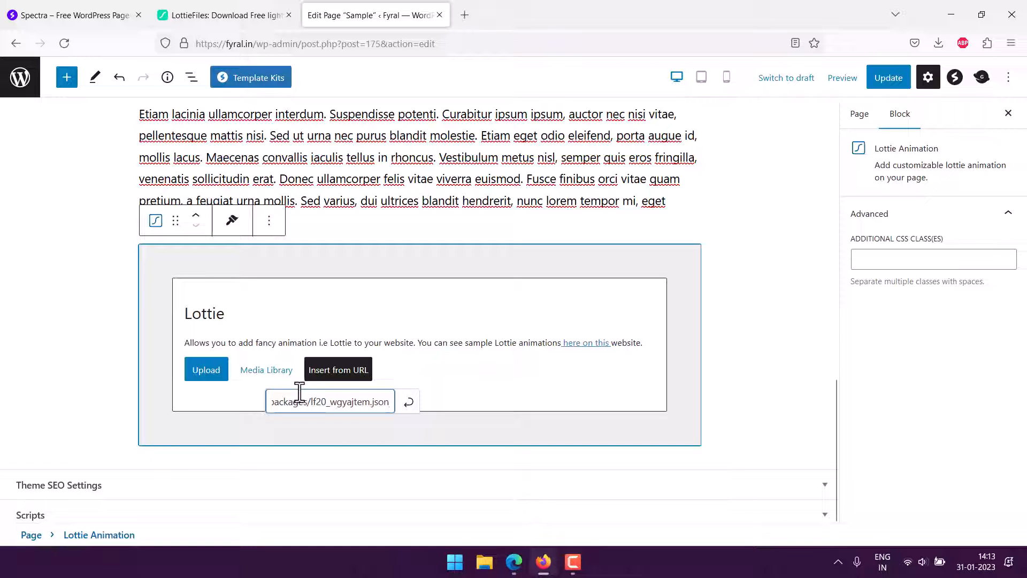
{"action": "key", "text": "Return"}
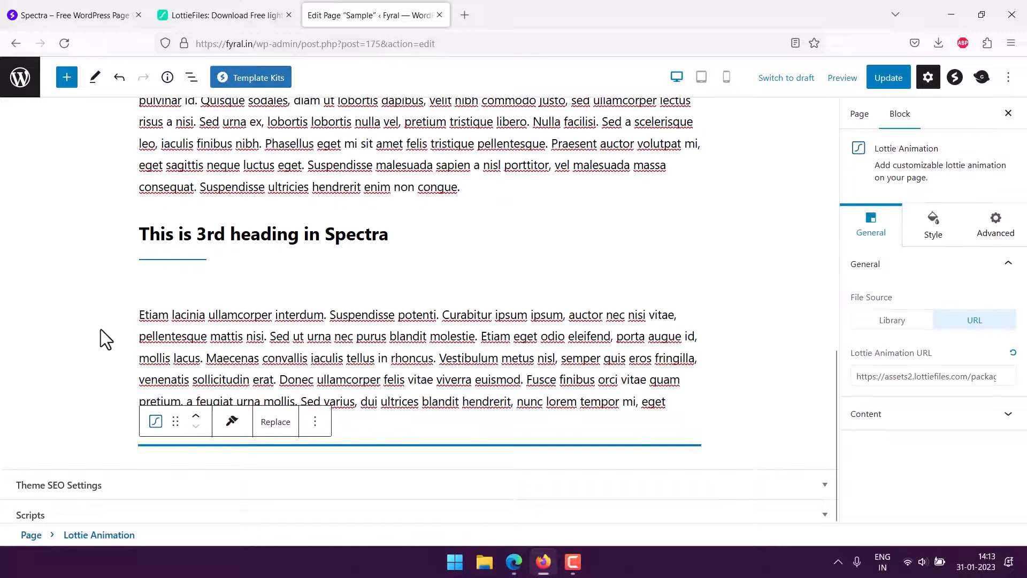
- Check the inserted Lottie animation in the editor and update the Sample page
{"action": "scroll", "coordinate": [82, 315], "scroll_direction": "down", "scroll_amount": 5}
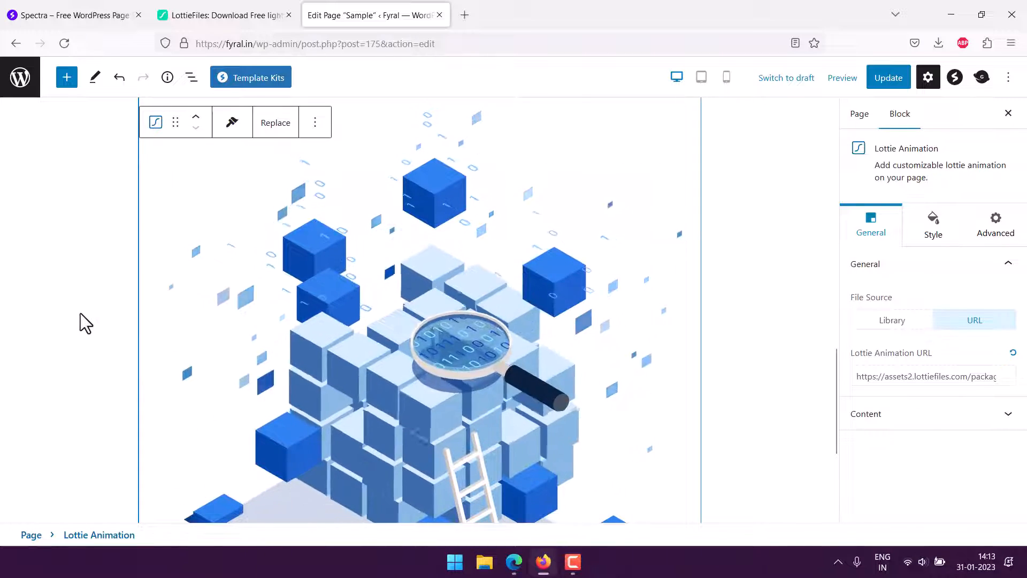
{"action": "scroll", "coordinate": [82, 316], "scroll_direction": "down", "scroll_amount": 2}
{"action": "left_click", "coordinate": [886, 79]}
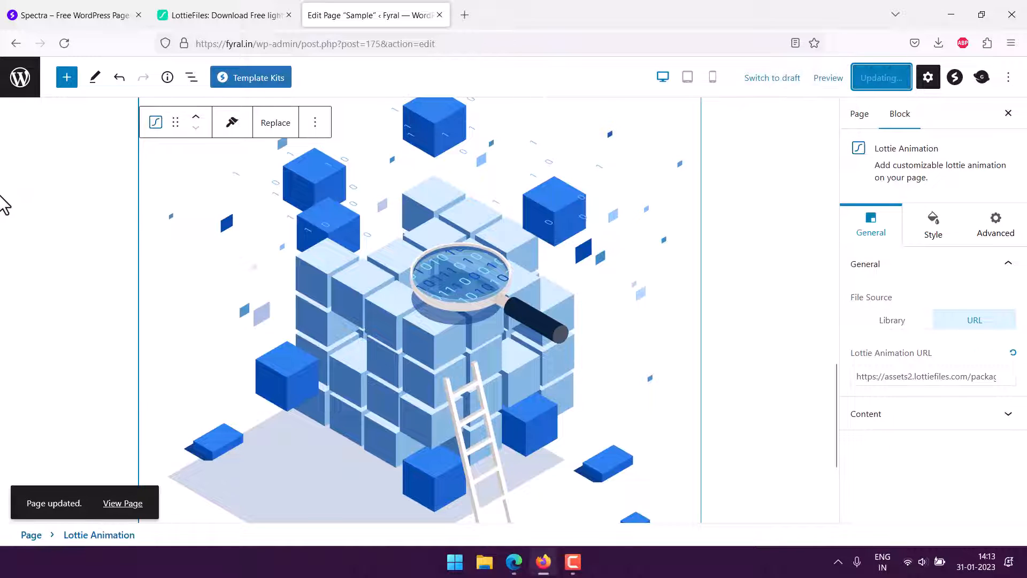
- Open the published Sample page in a new browser tab and examine the Lottie animation below the last paragraph
{"action": "right_click", "coordinate": [117, 504]}
{"action": "left_click", "coordinate": [120, 293]}
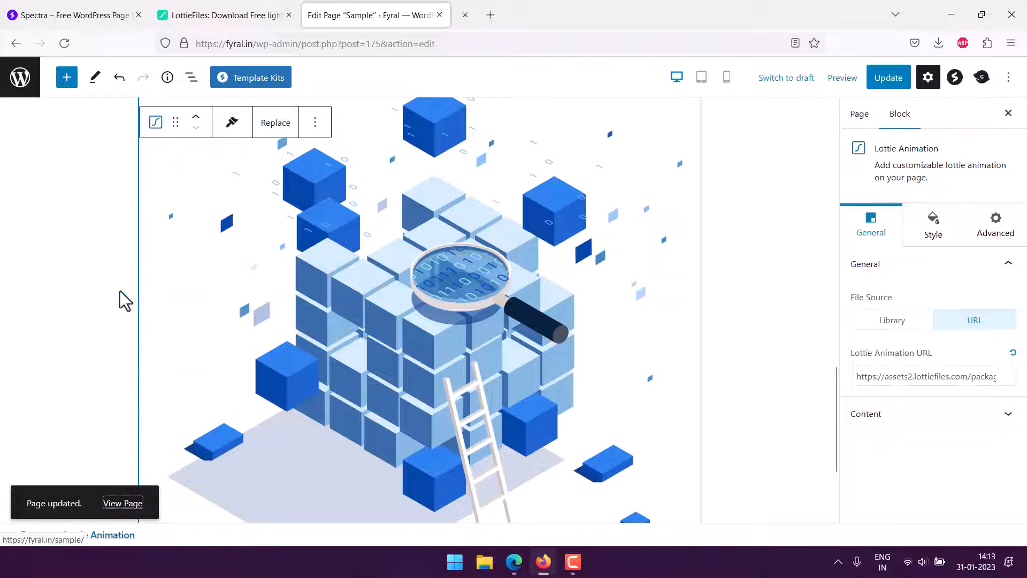
{"action": "left_click", "coordinate": [550, 14]}
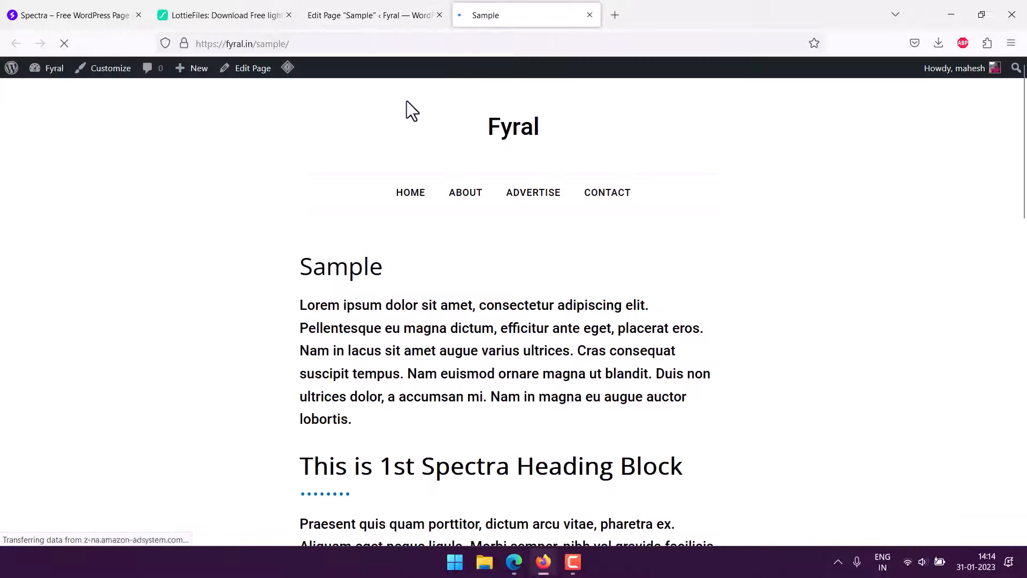
{"action": "scroll", "coordinate": [229, 172], "scroll_direction": "down", "scroll_amount": 4}
{"action": "scroll", "coordinate": [174, 155], "scroll_direction": "down", "scroll_amount": 10}
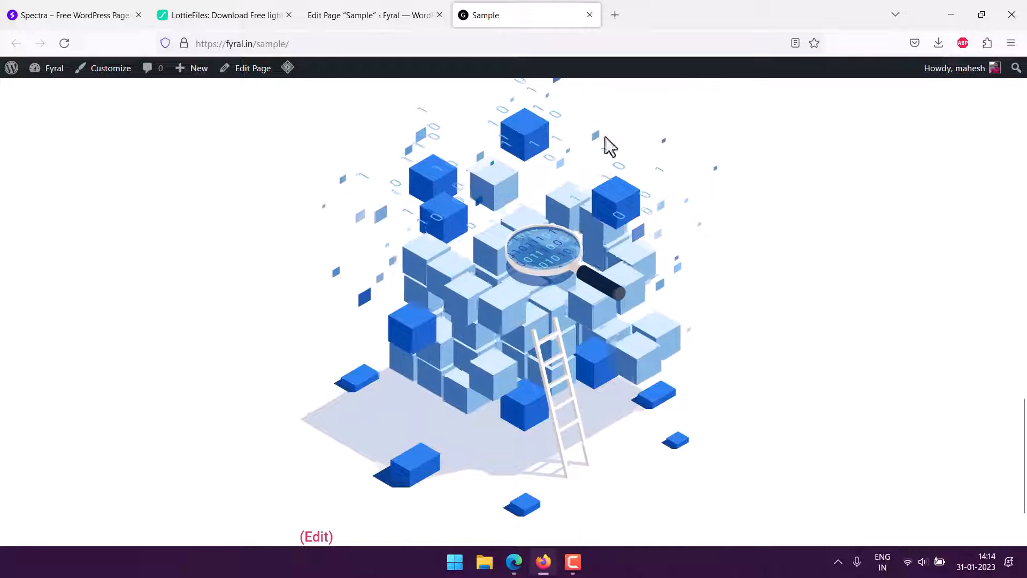
{"action": "scroll", "coordinate": [191, 247], "scroll_direction": "up", "scroll_amount": 3}
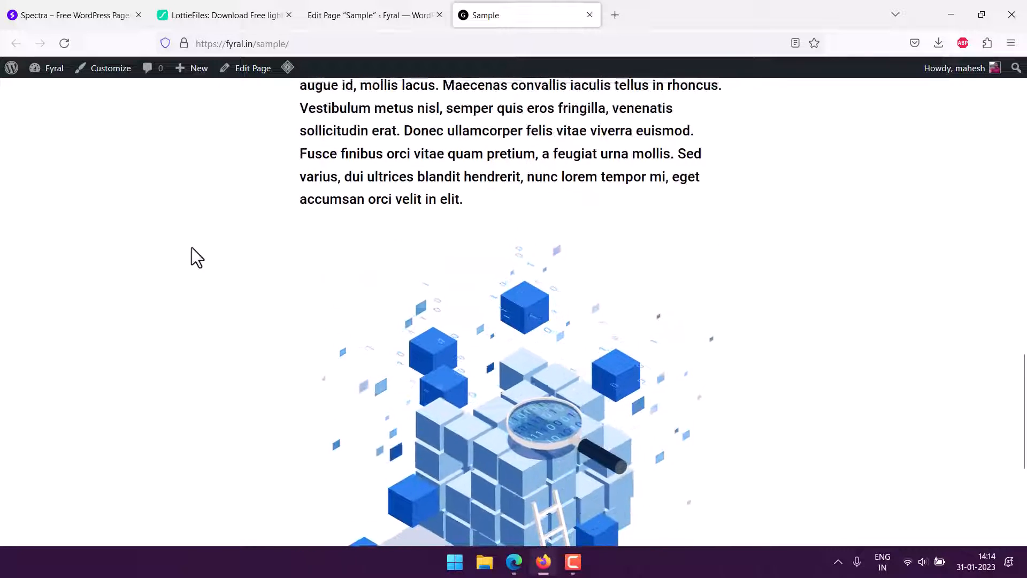